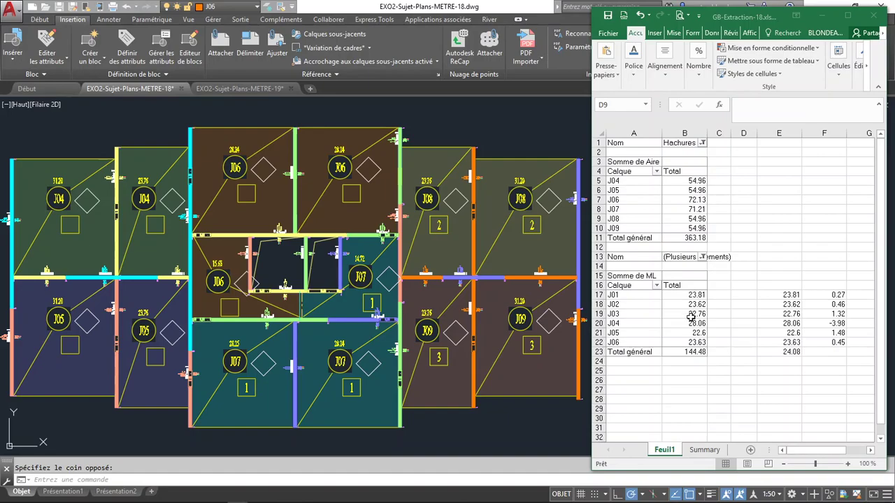
Paste the six per-layer line lengths from B17:B22 as values into column E, starting at E17.
left_click_drag(689, 295, 678, 342)
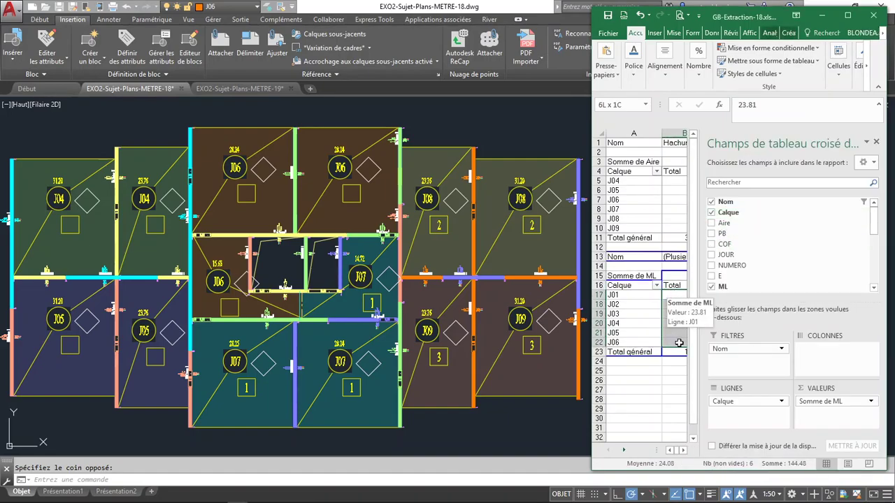
key("ctrl+c")
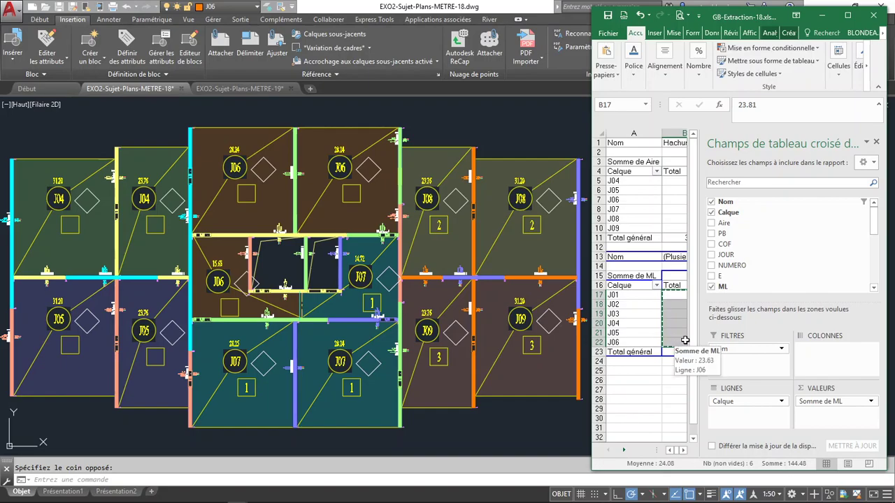
left_click(676, 370)
left_click(794, 295)
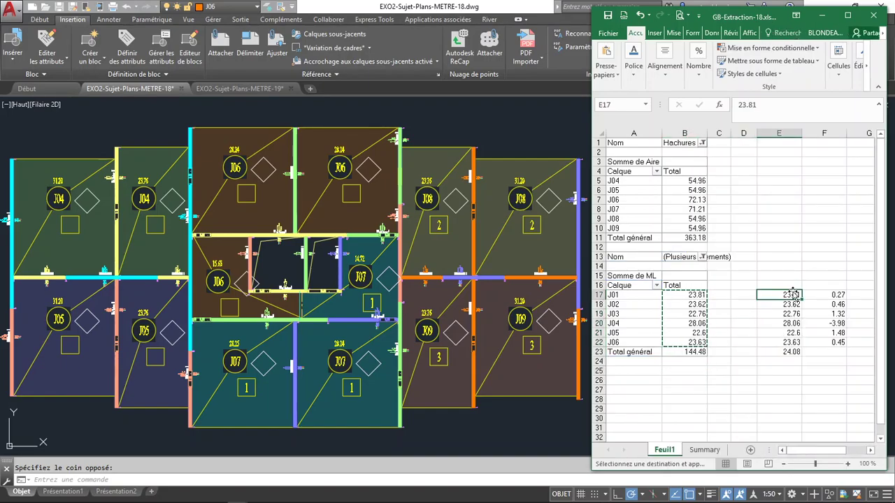
right_click(794, 297)
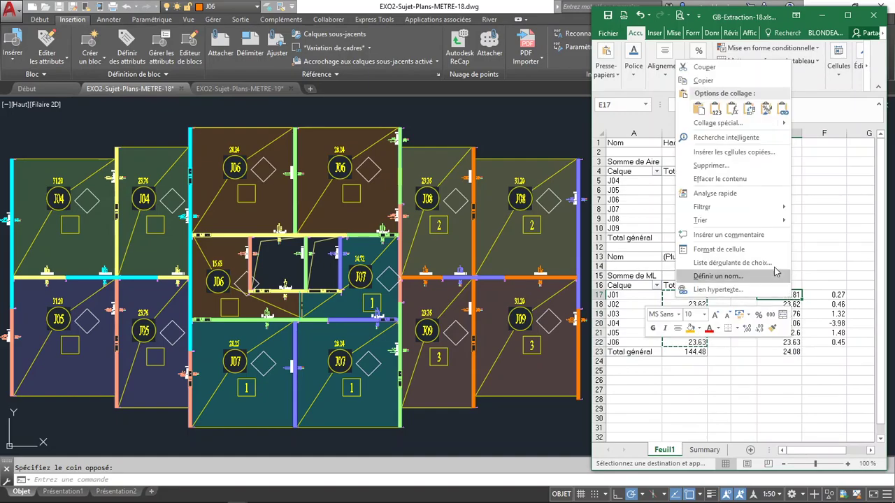
left_click(715, 108)
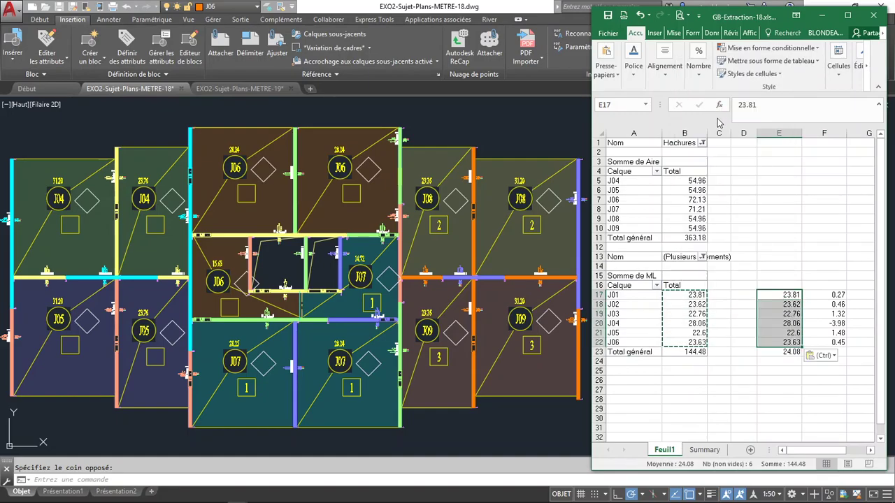
left_click(782, 306)
left_click(822, 296)
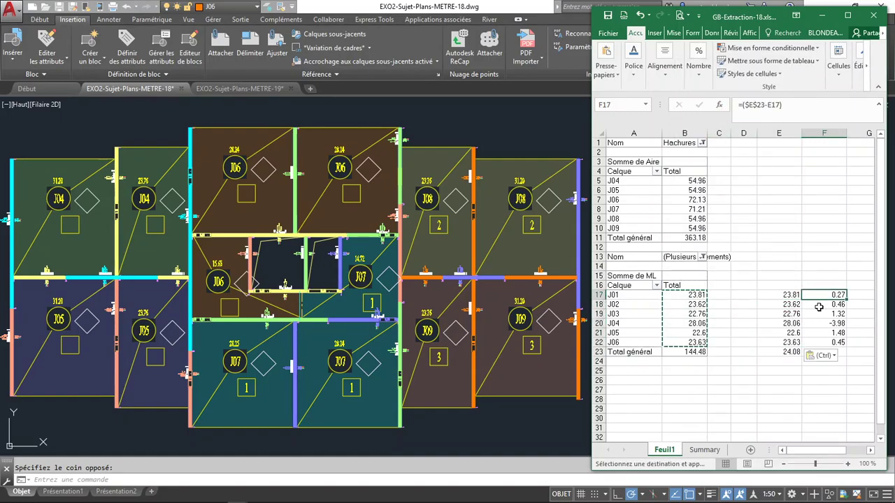
In E23, average the pivot table's total line length over the six layers, giving 24.08.
left_click(778, 352)
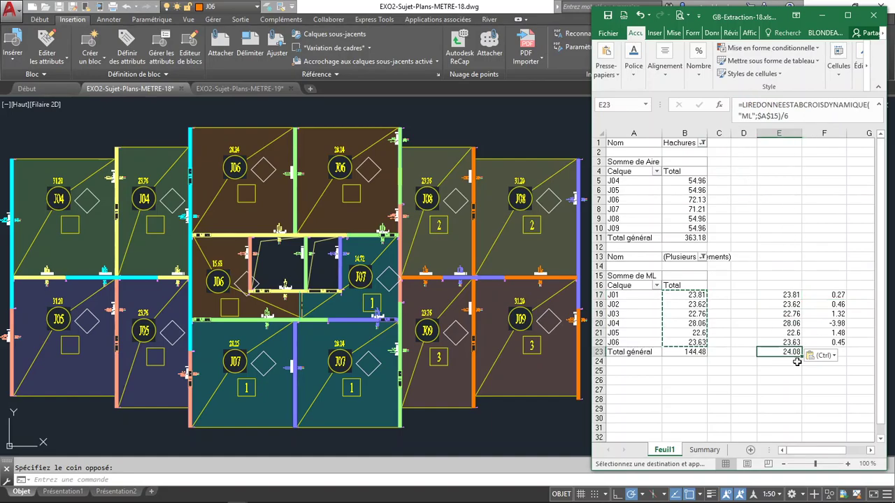
type("=")
left_click(678, 353)
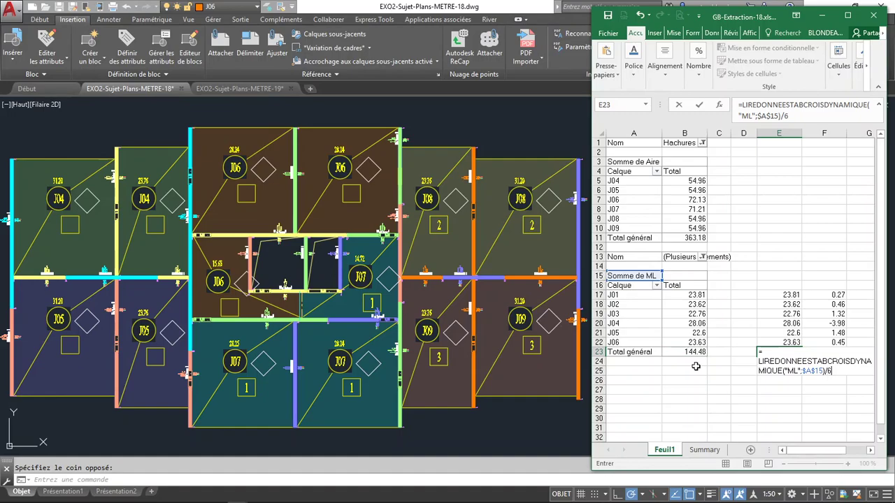
key("Return")
key("Up")
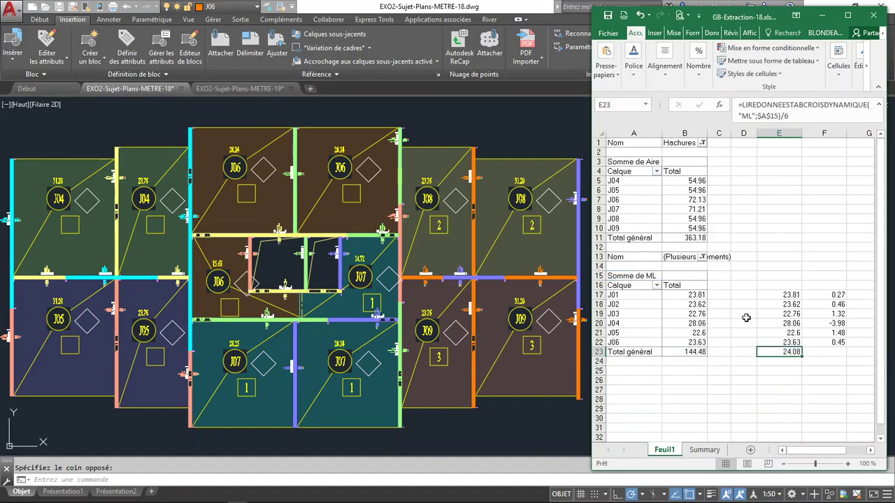
left_click(819, 296)
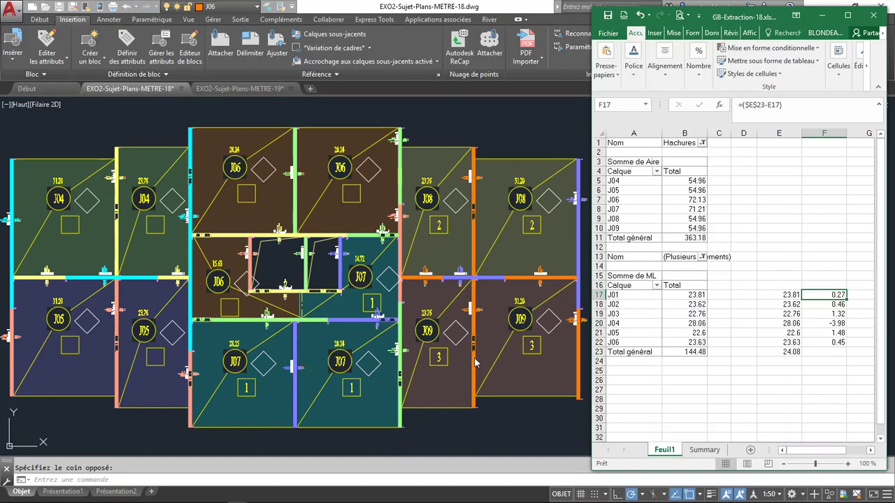
Close Excel, saving the workbook in its older file format.
left_click(873, 15)
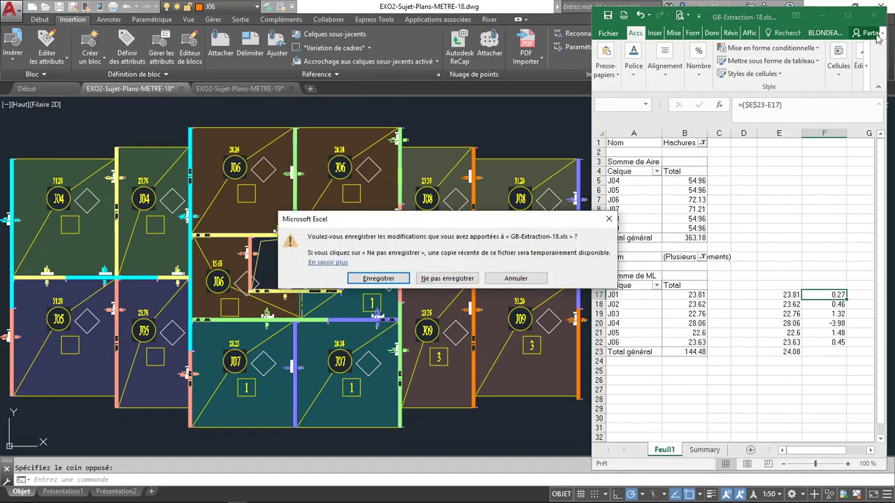
left_click(404, 279)
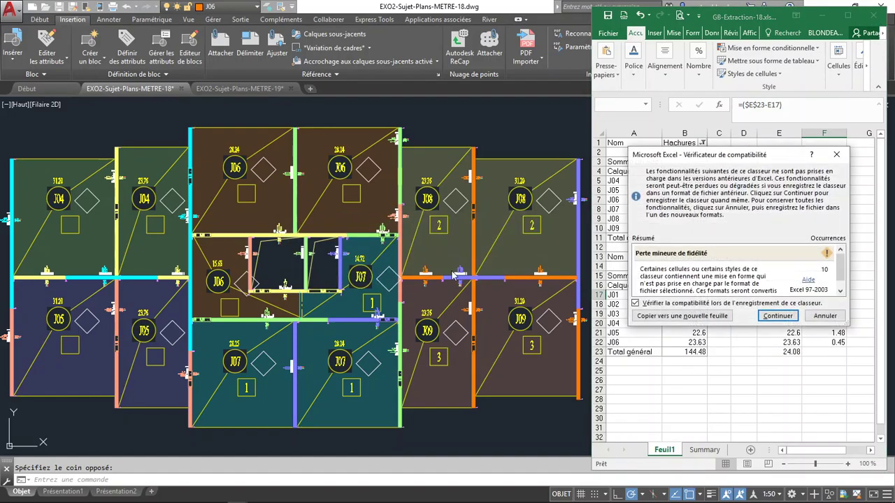
left_click(769, 318)
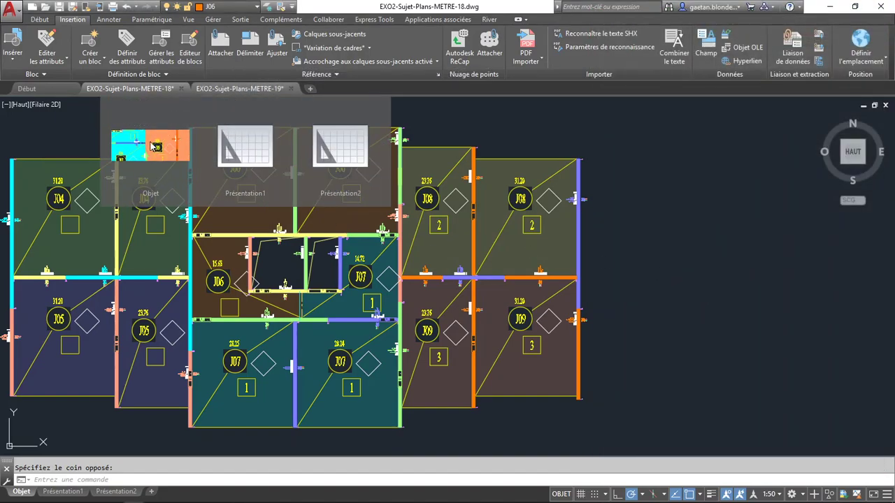
Bring AutoCAD forward and make EXO2-Sujet-Plans-METRE-19 the active drawing.
left_click(240, 88)
left_click(130, 88)
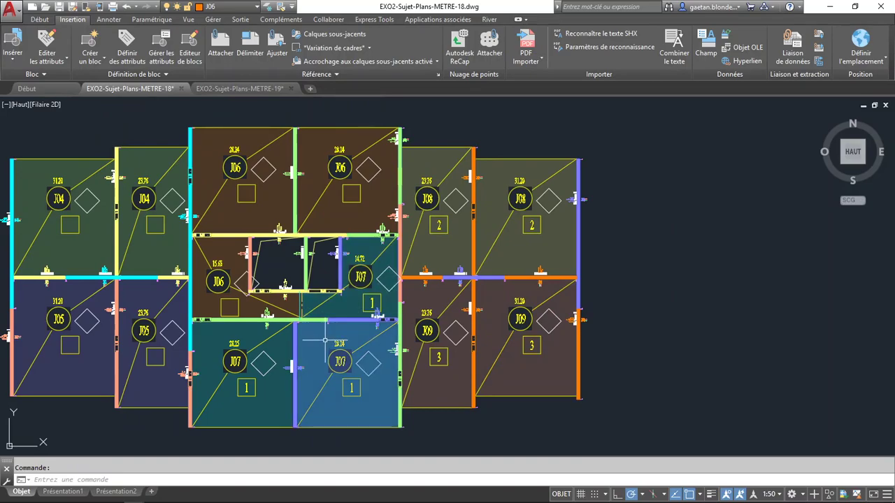
left_click(249, 90)
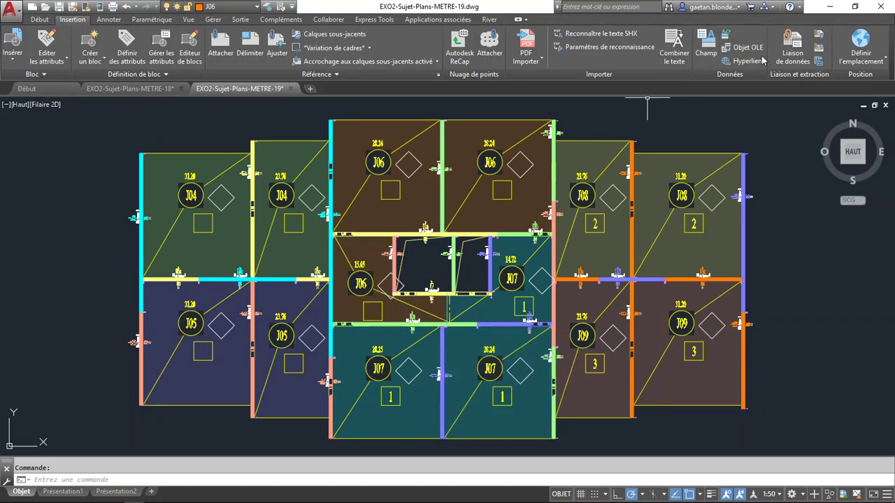
Start a data extraction that edits the saved GB-ROTATION.dxe settings, reaching the data source page.
left_click(819, 60)
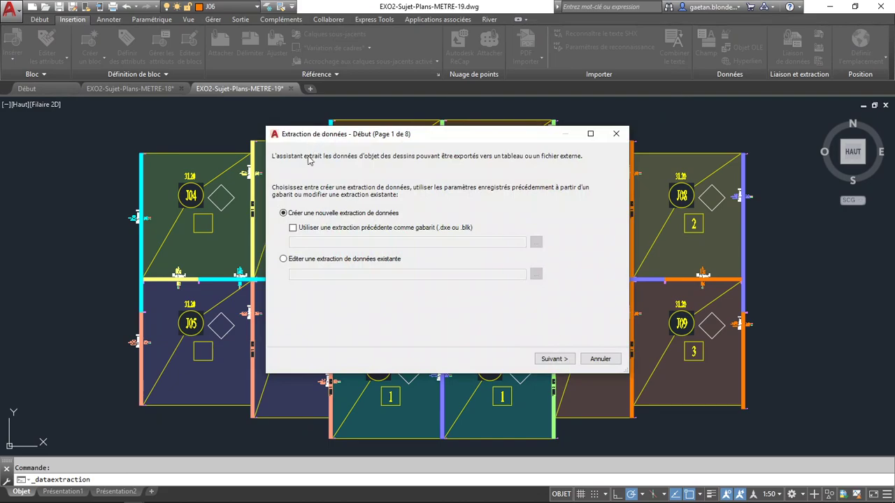
left_click(323, 260)
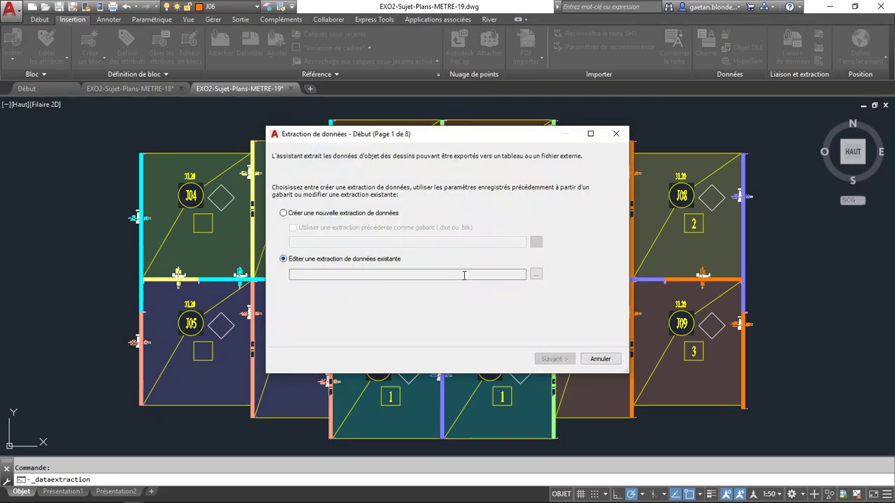
left_click(536, 274)
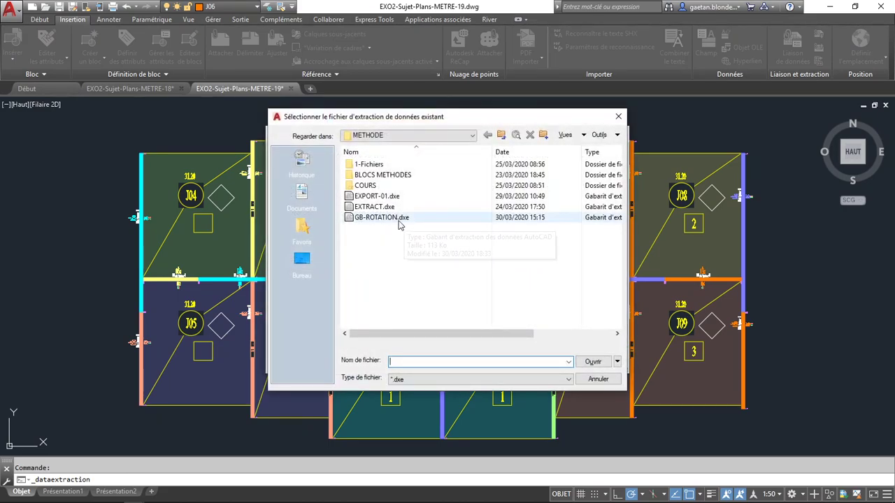
left_click(398, 219)
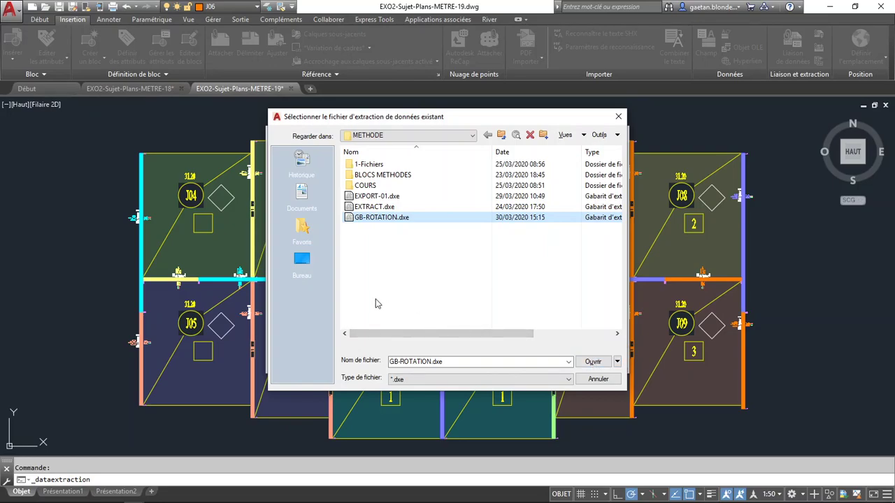
left_click(593, 363)
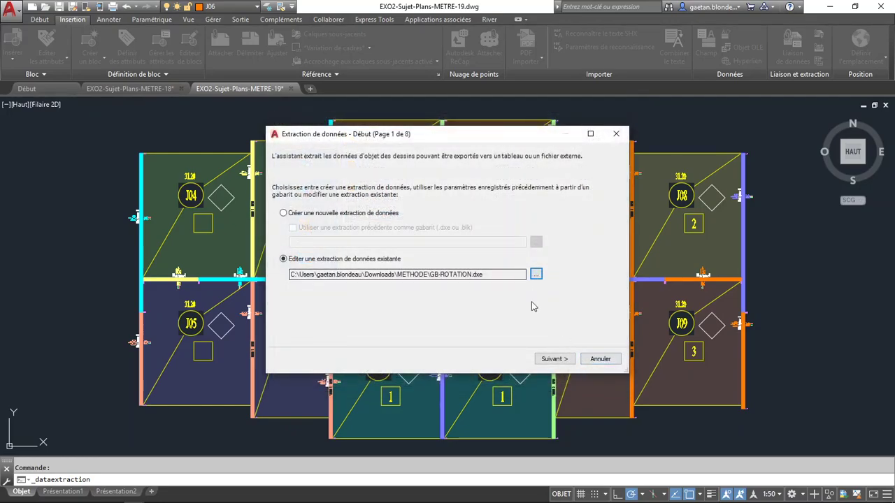
left_click(556, 360)
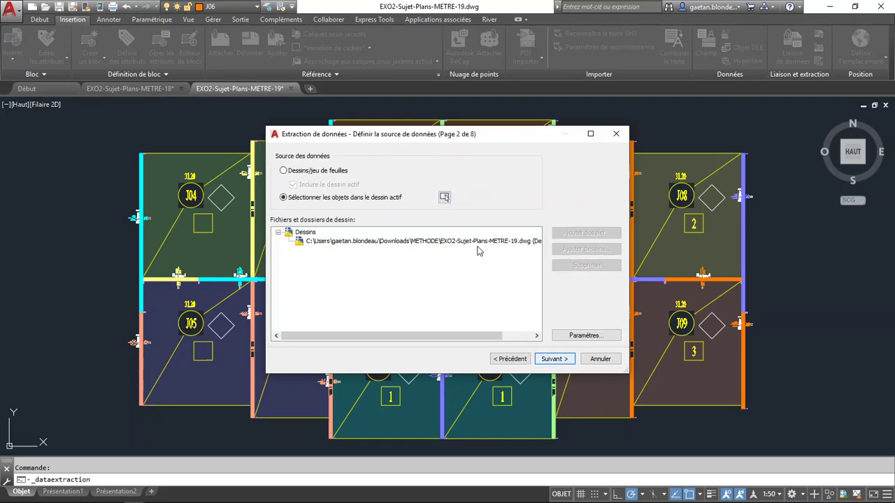
Window-select the entire METRE-19 floor plan as the extraction's data source.
left_click(445, 196)
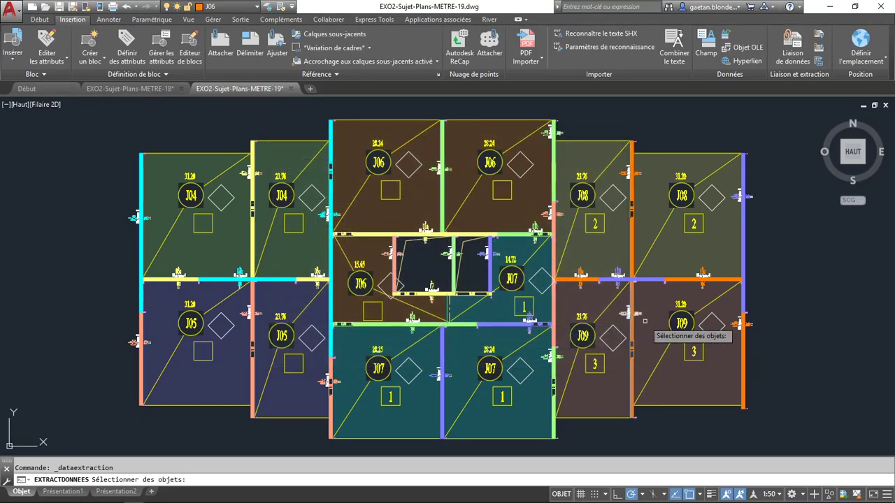
left_click(783, 443)
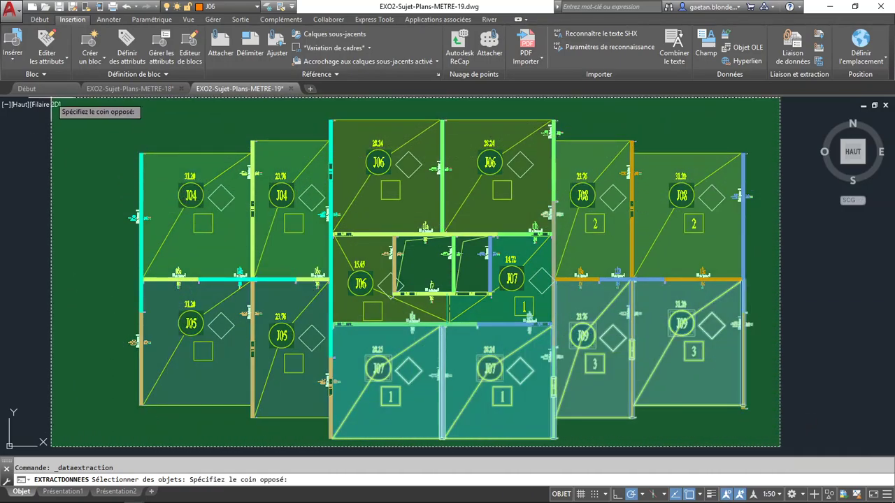
left_click(93, 107)
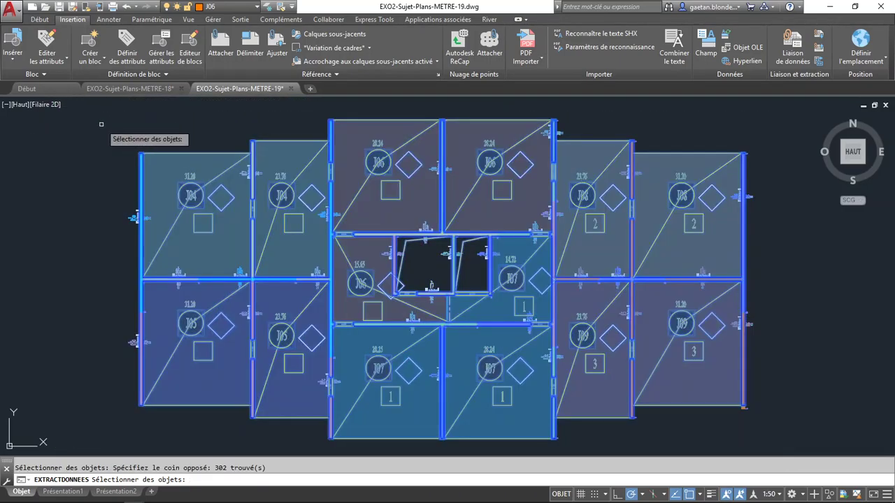
key("Return")
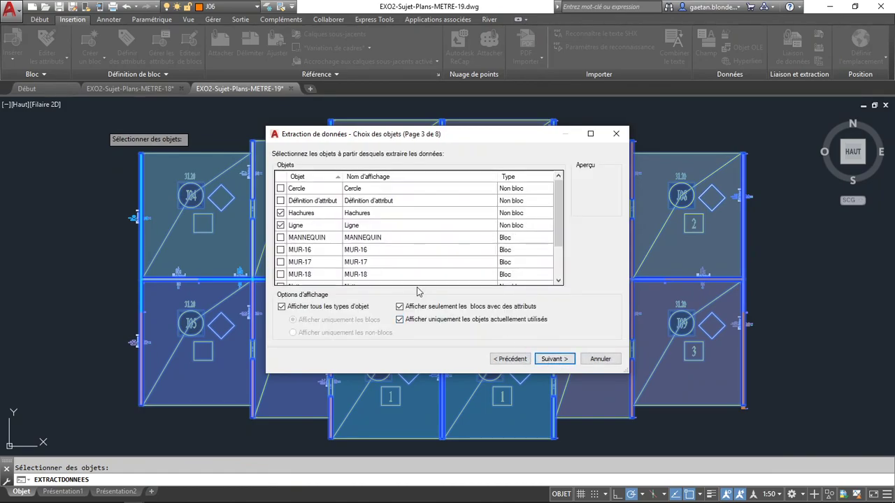
Tick MANNEQUIN, MUR-17, MUR-18, ROT-Plancher and MUR-16 in the object list, and untick Ligne.
left_click(526, 177)
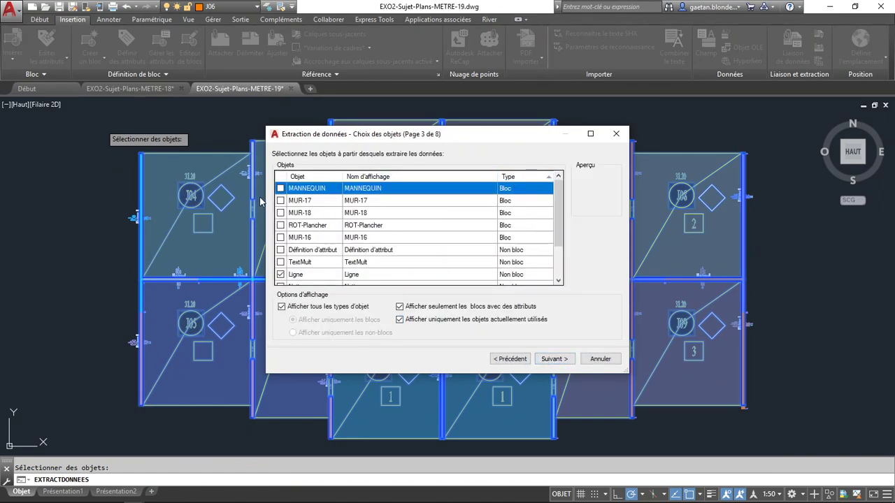
left_click(281, 189)
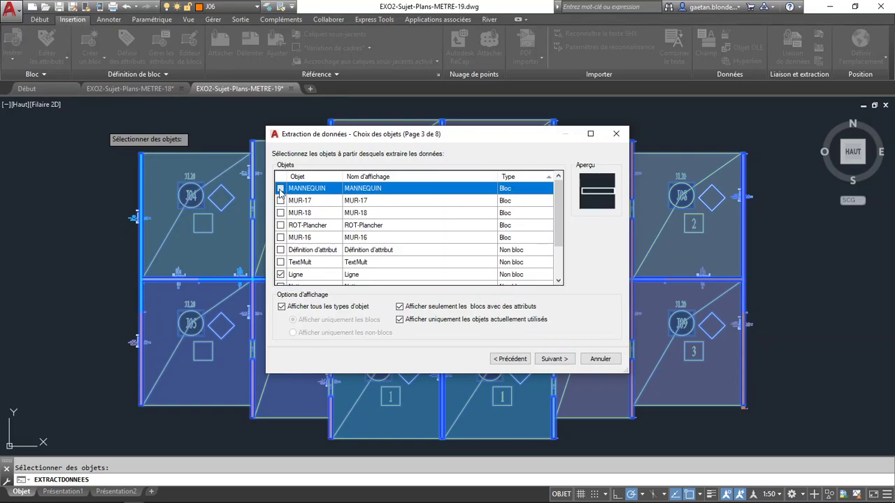
left_click(280, 189)
left_click(281, 200)
left_click(281, 212)
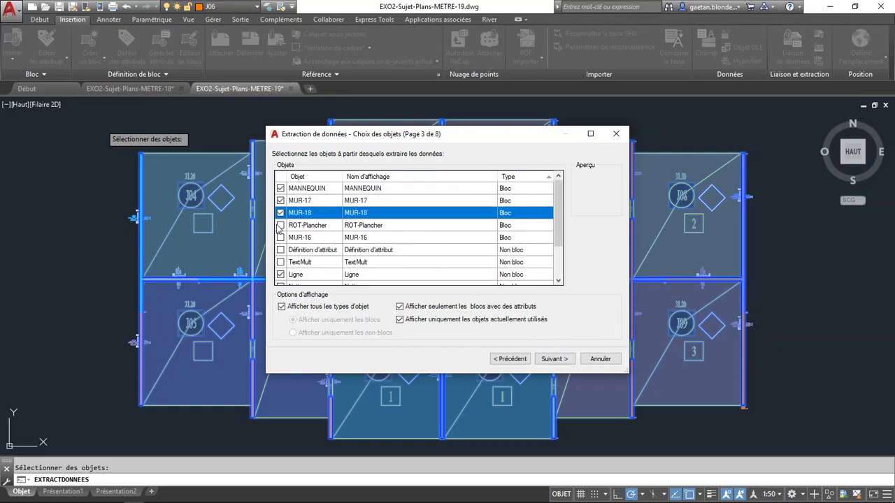
left_click(279, 225)
left_click(280, 237)
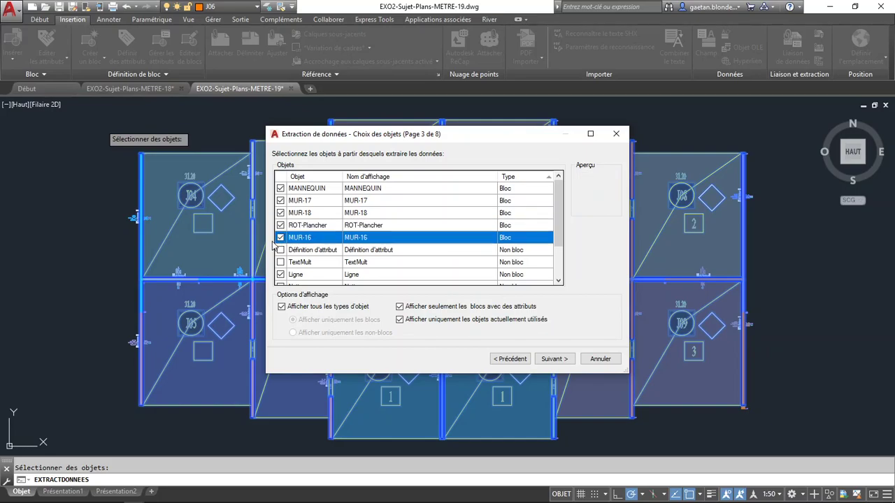
left_click(280, 274)
scroll(280, 273, "down", 1)
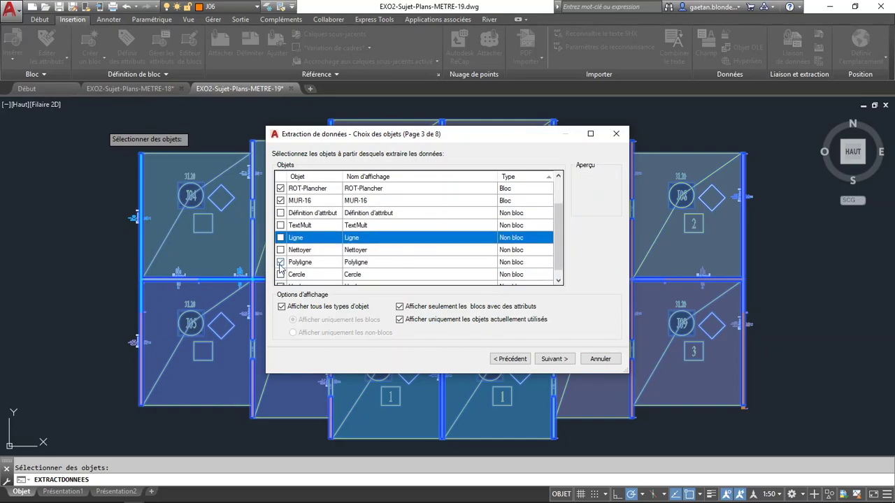
left_click(282, 264)
scroll(281, 269, "up", 1)
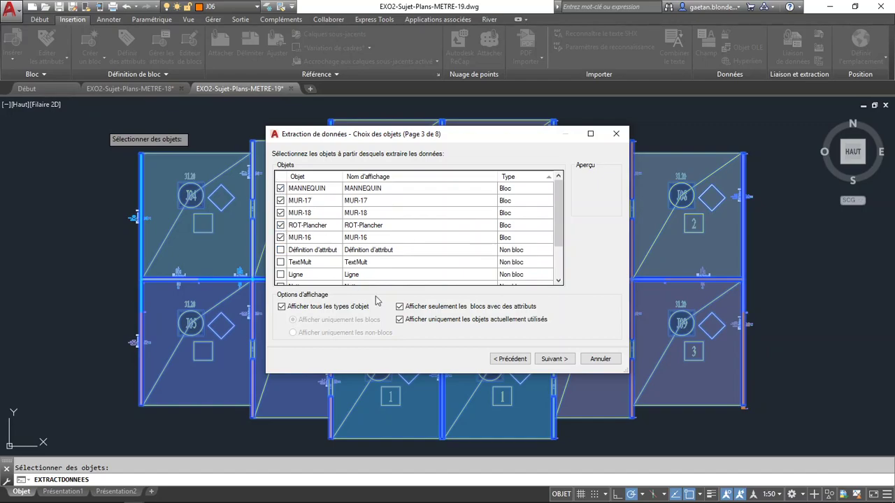
Advance past the property selection and data review pages to the output choice page.
left_click(568, 361)
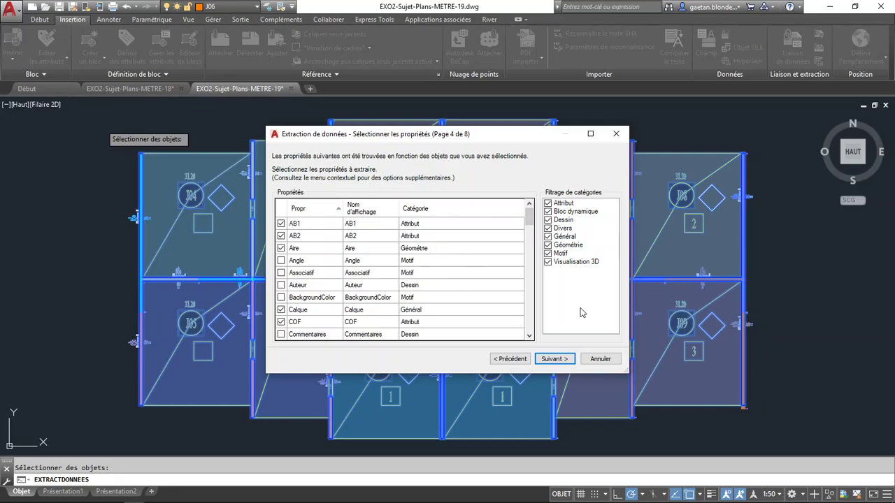
left_click(554, 358)
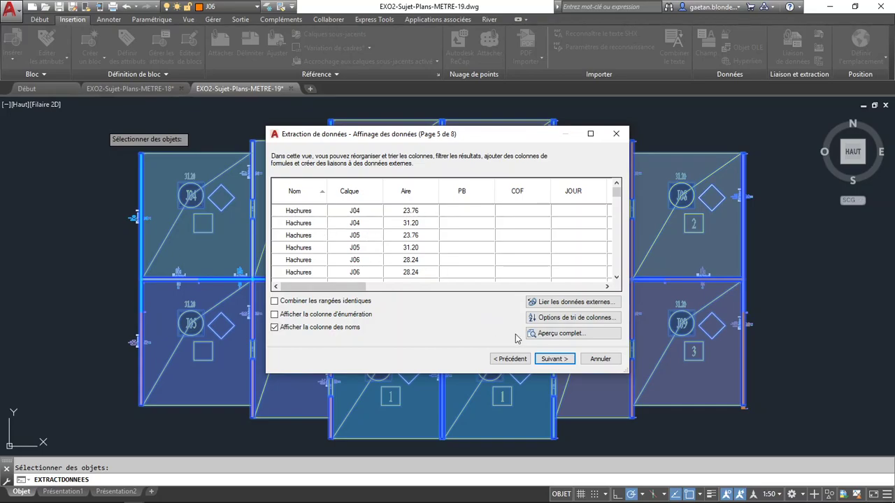
left_click(551, 360)
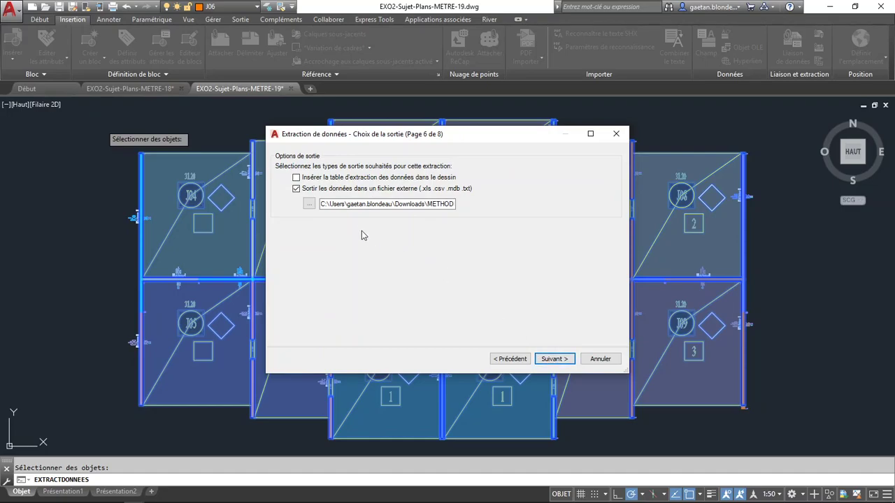
Decline overwriting GB-Extraction-19.xls and quit the extraction wizard without exporting.
left_click(309, 204)
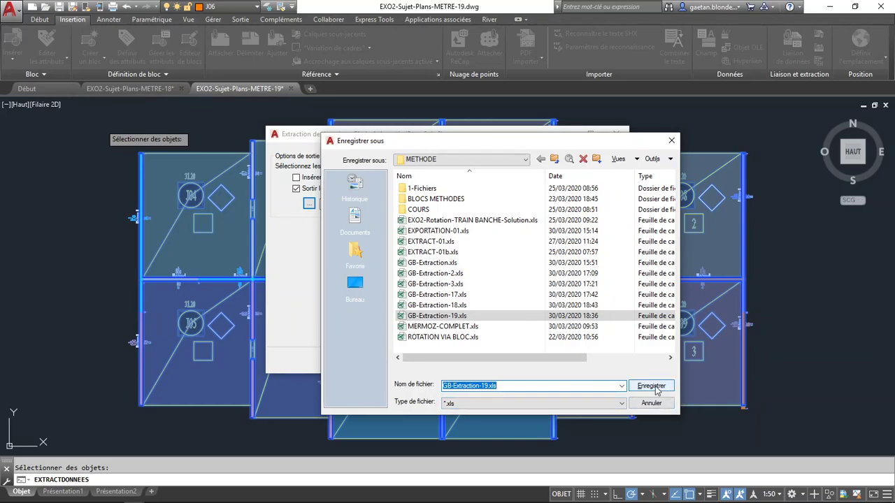
left_click(652, 386)
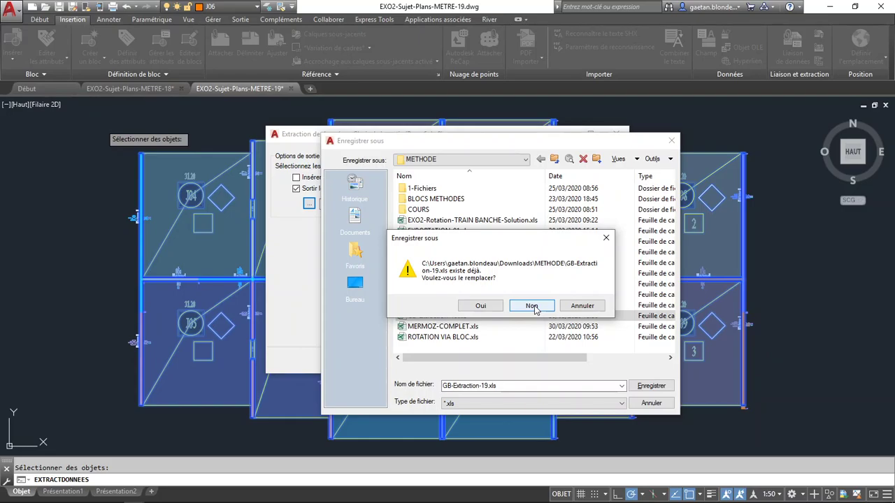
left_click(580, 308)
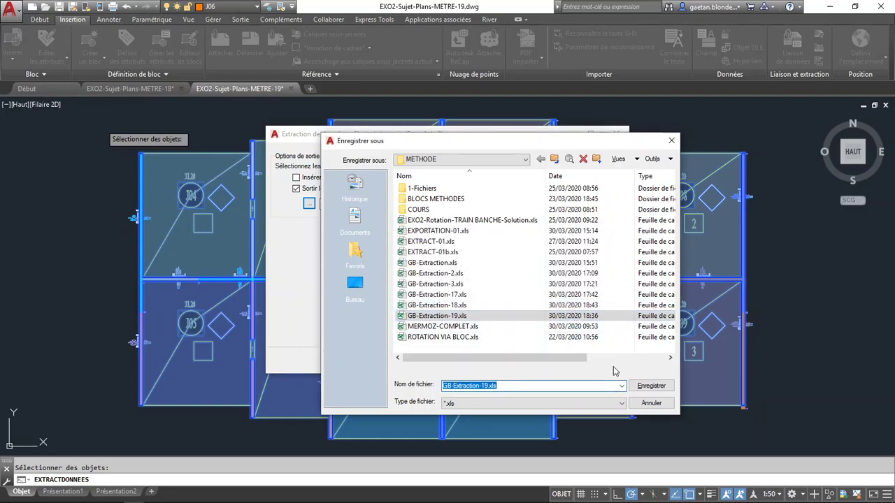
left_click(646, 404)
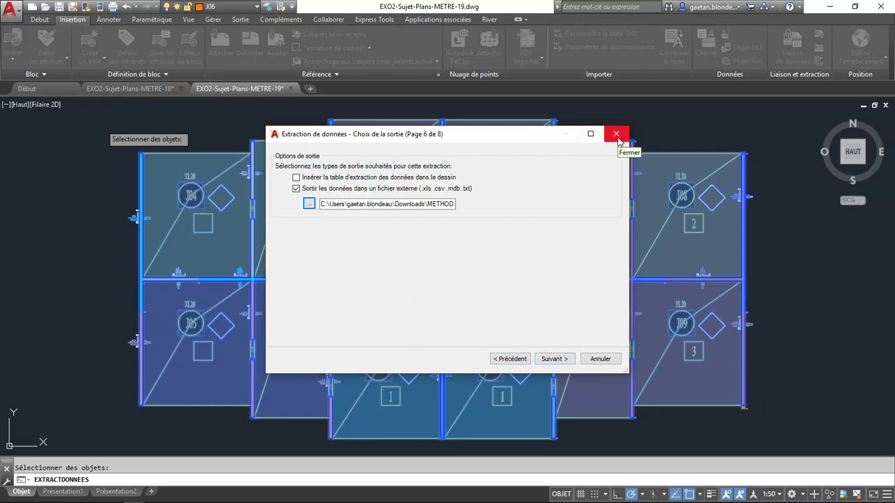
left_click(617, 139)
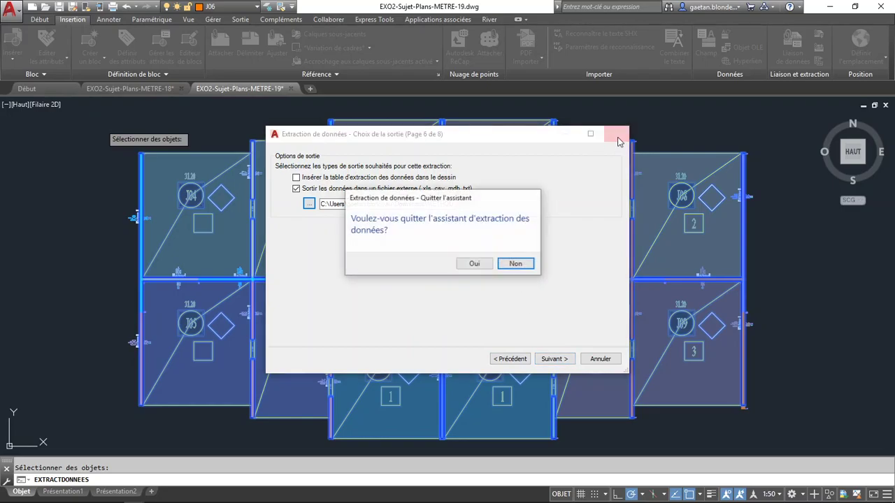
left_click(474, 263)
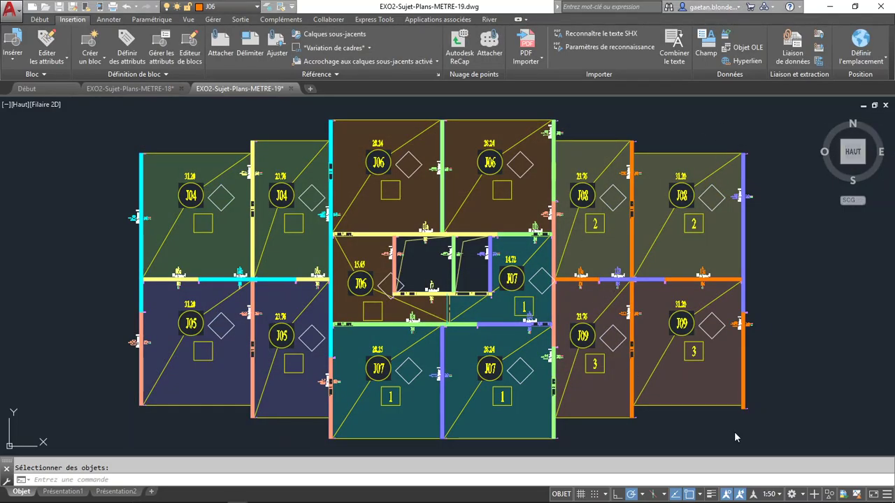
Place the GB-Extraction-19 workbook beside the plan and browse its Summary sheet hatch, mannequin and wall rows.
key("alt+Tab")
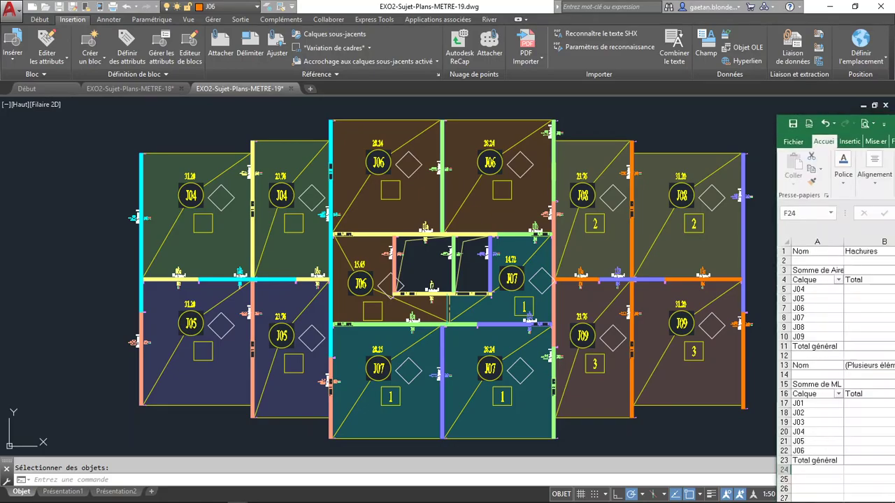
mouse_move(656, 63)
left_mouse_down()
mouse_move(613, 42)
mouse_move(615, 52)
left_mouse_up()
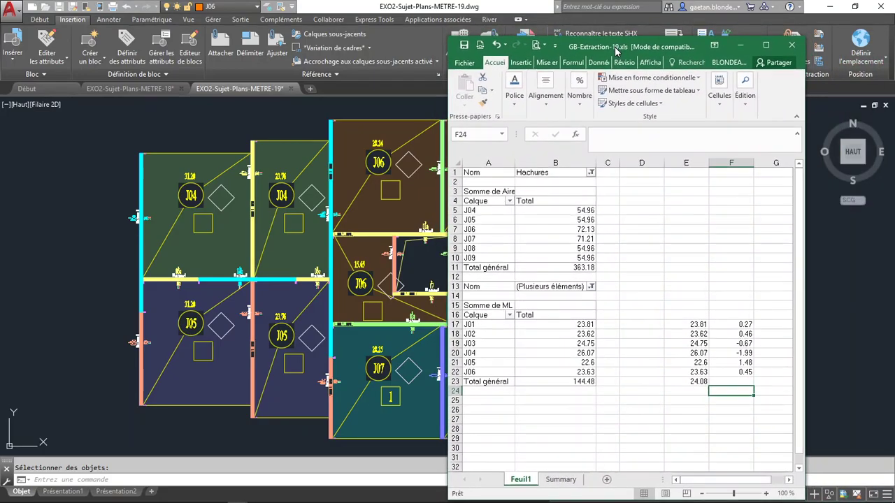
left_click(560, 480)
scroll(586, 285, "up", 3)
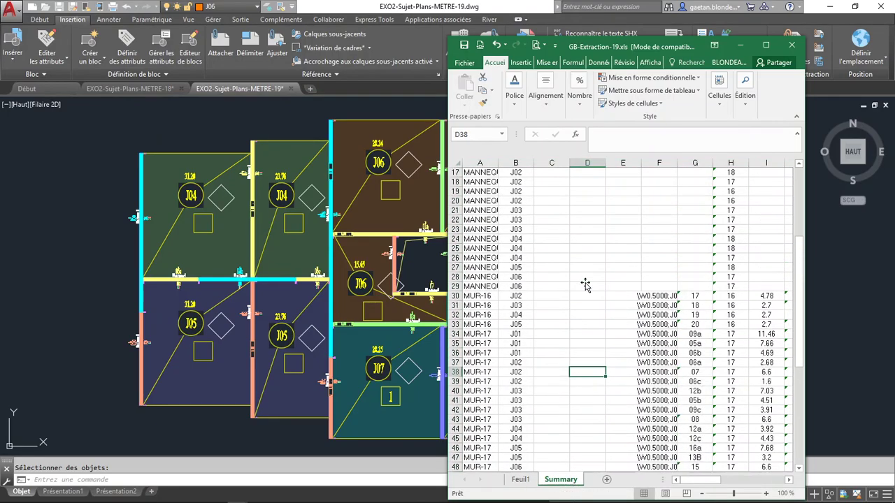
scroll(591, 269, "up", 4)
scroll(591, 260, "up", 2)
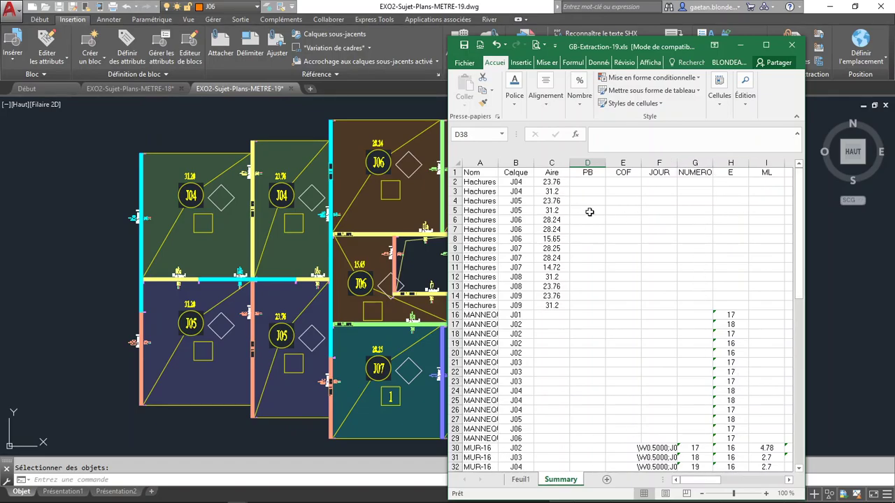
scroll(589, 211, "down", 2)
scroll(590, 216, "down", 2)
scroll(594, 244, "down", 2)
scroll(699, 276, "down", 2)
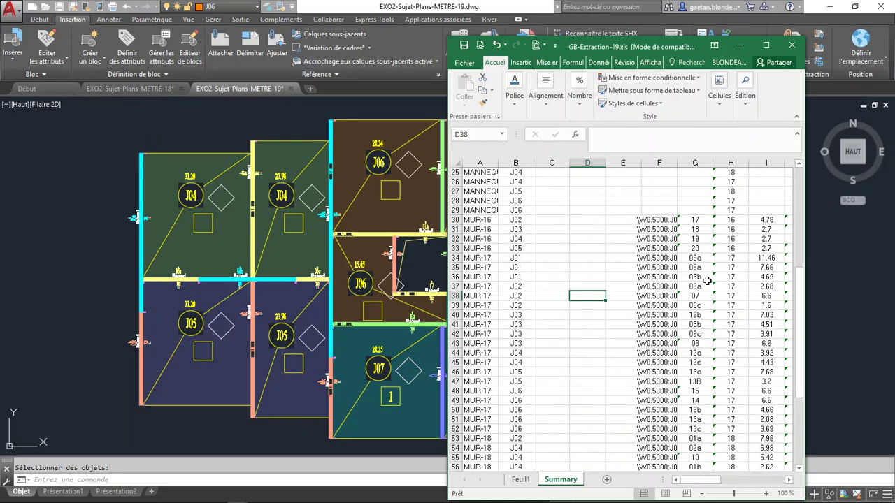
left_click(730, 306)
key("Right")
key("Right")
key("Right")
key("Right")
key("Right")
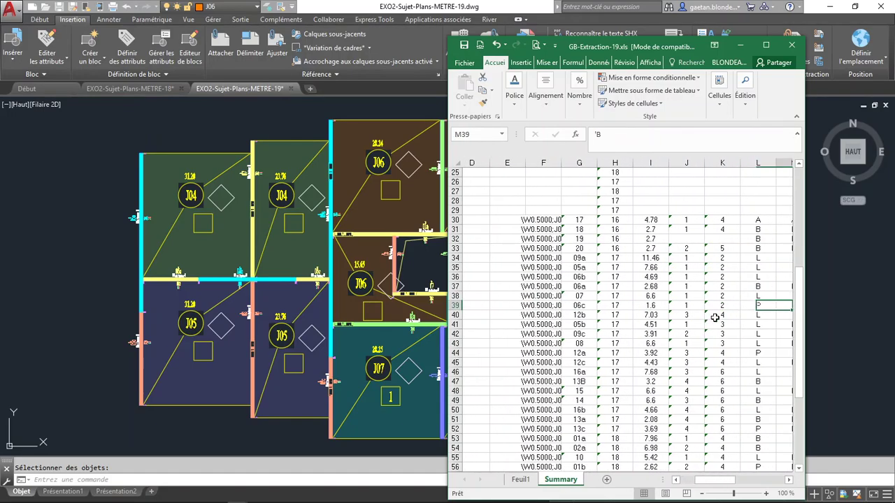
left_click_drag(622, 220, 627, 277)
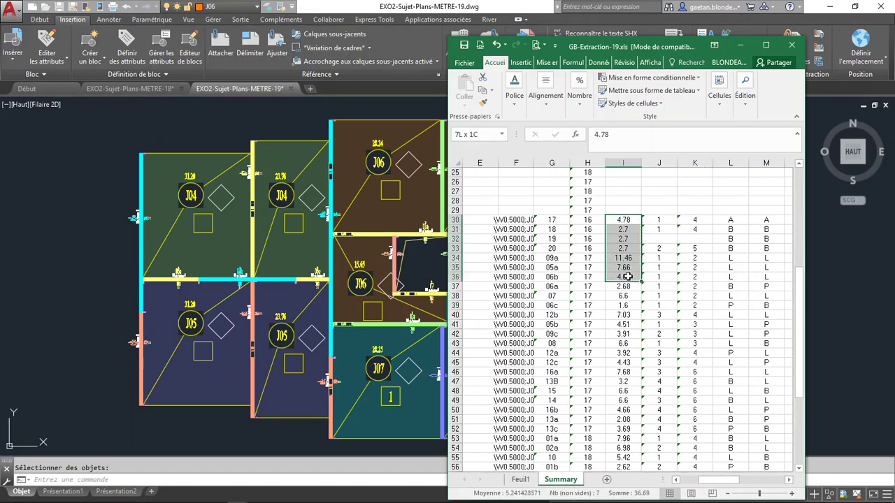
left_click(587, 219)
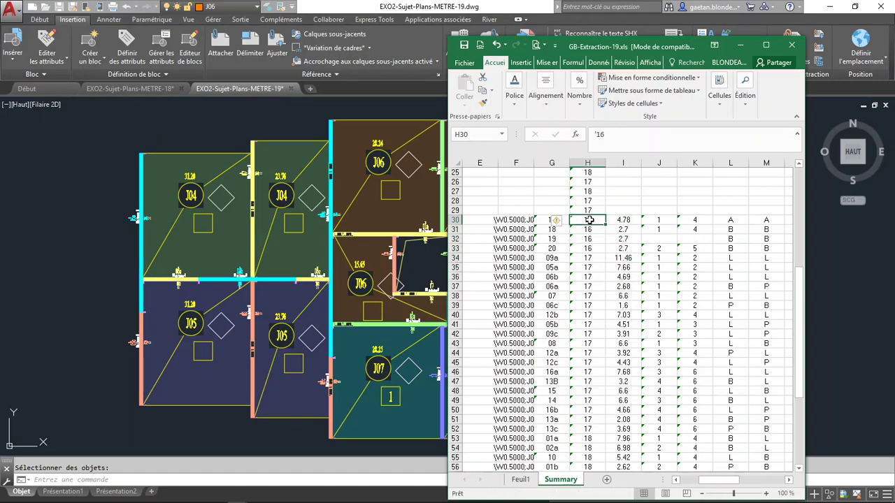
scroll(586, 217, "up", 2)
scroll(586, 215, "up", 3)
scroll(585, 215, "up", 1)
left_click_drag(587, 229, 587, 287)
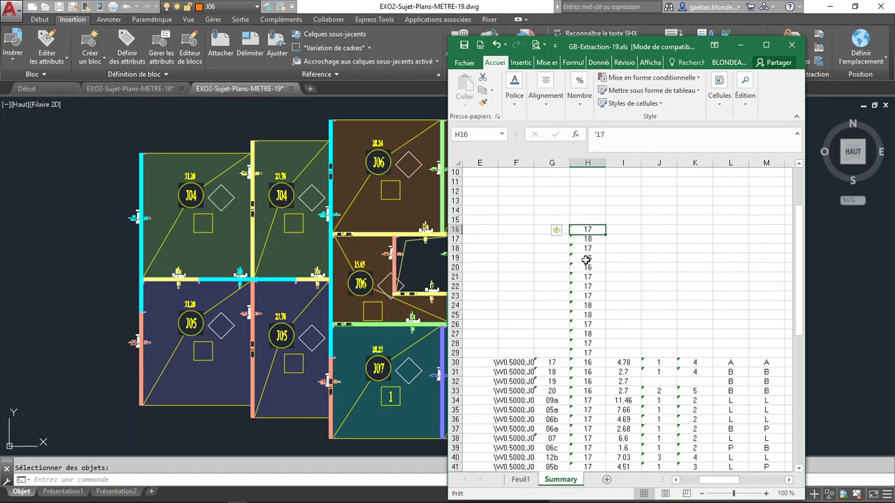
left_click(560, 233)
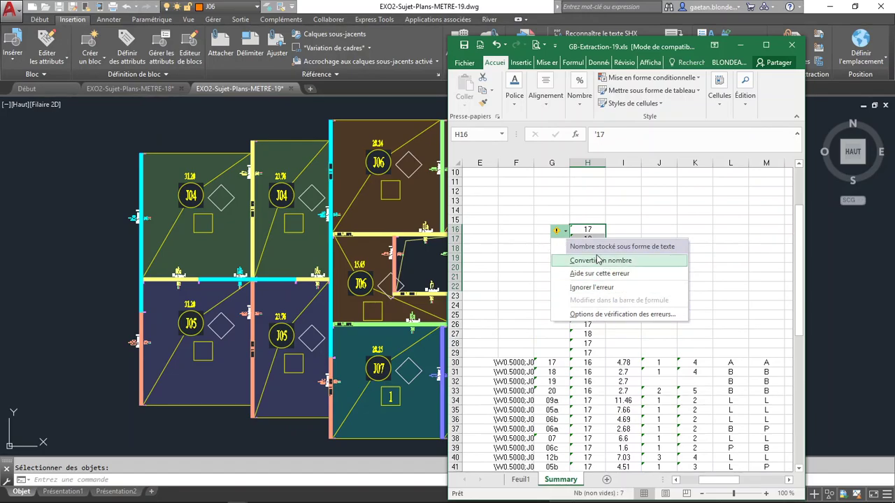
left_click(533, 286)
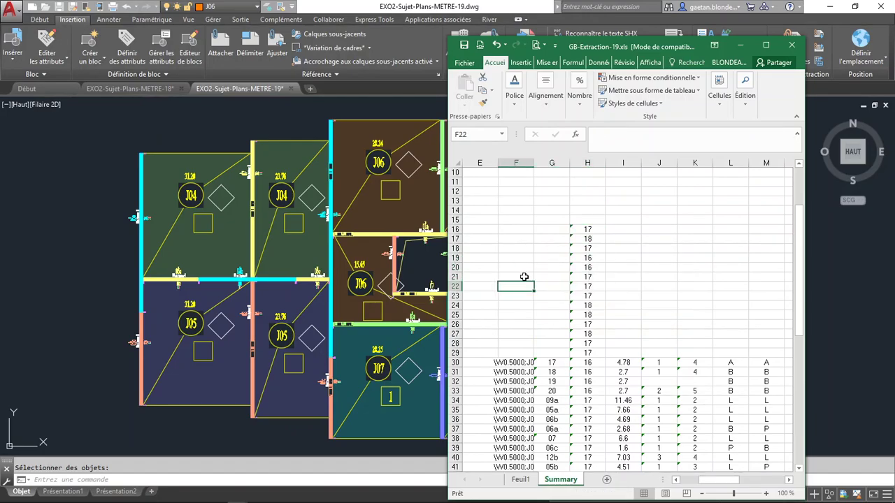
Show the Feuil1 sheet with pivot totals of 363.18 hatch area and 144.48 line length.
left_click(533, 480)
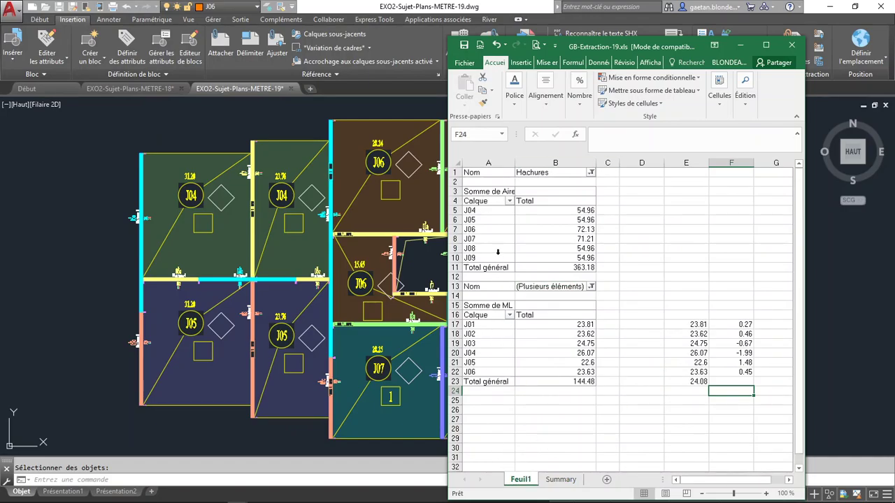